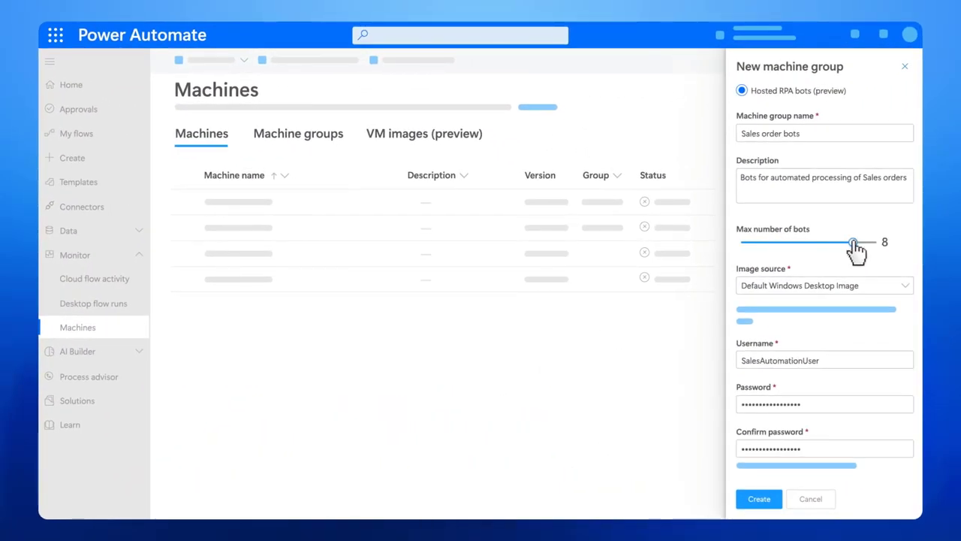
Create the Sales order bots hosted machine group and scroll through its run queue
click(772, 502)
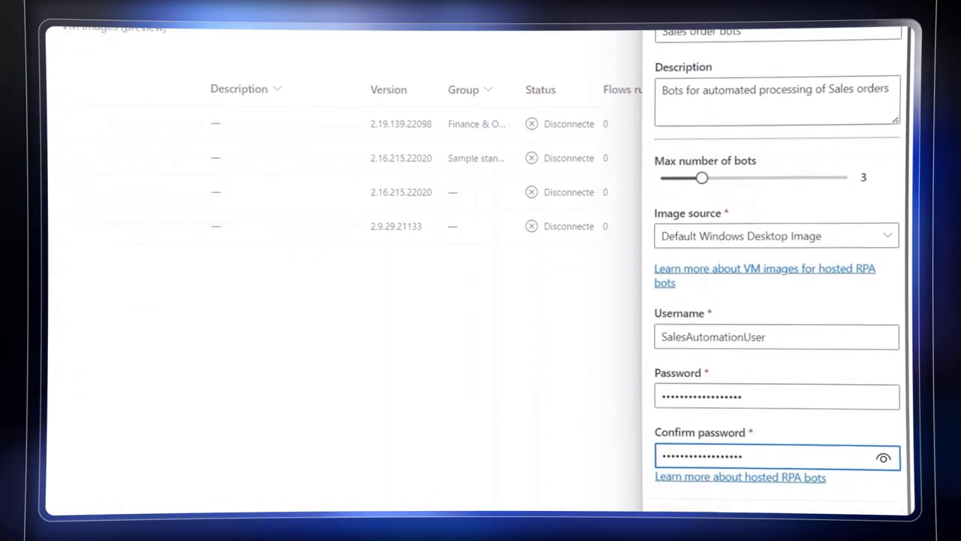
click(692, 498)
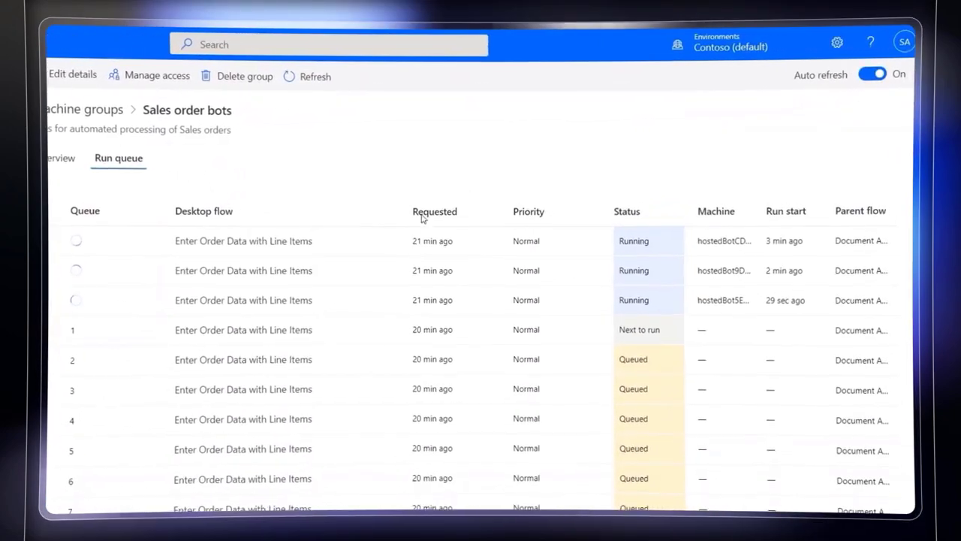
scroll(368, 320, down, 2)
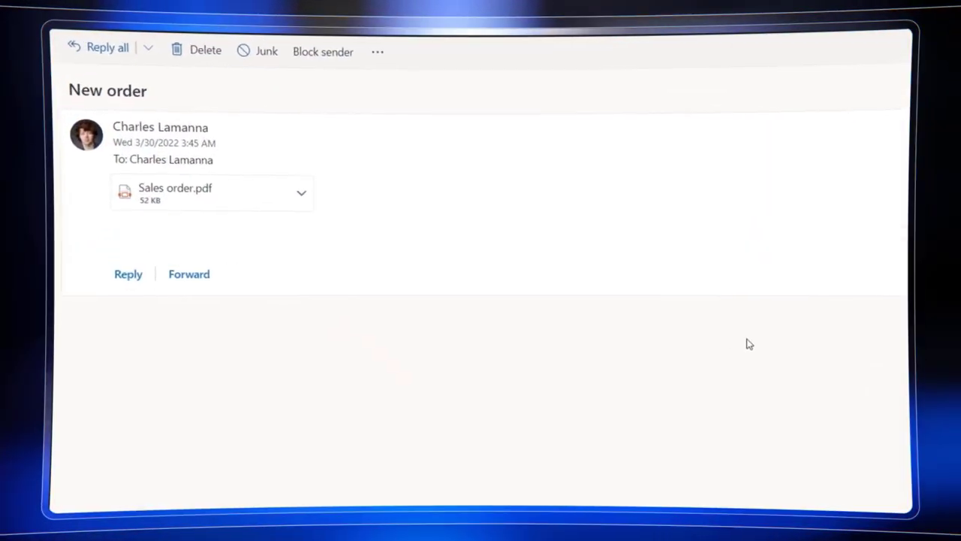
Preview Sales order.pdf and expand the email trigger, attachment loop and configuration steps
click(195, 202)
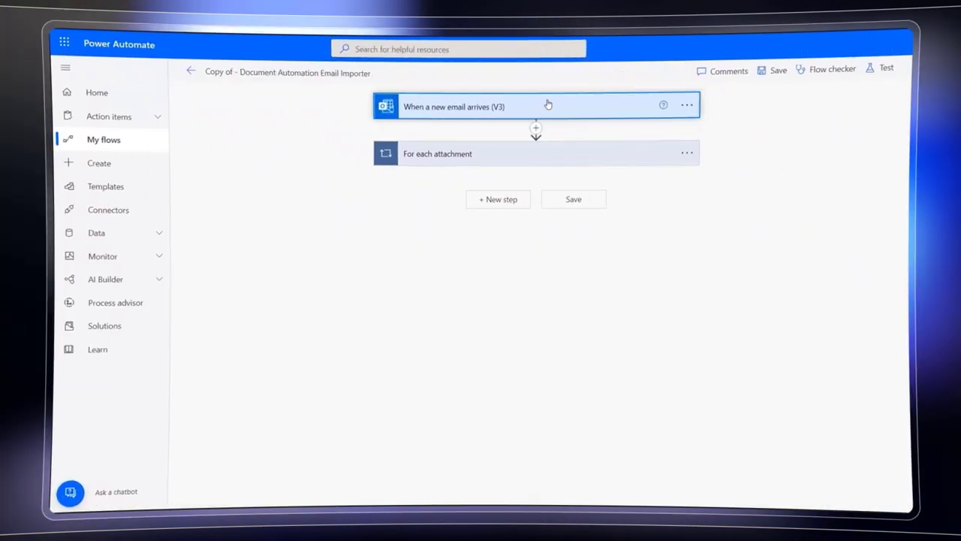
click(549, 102)
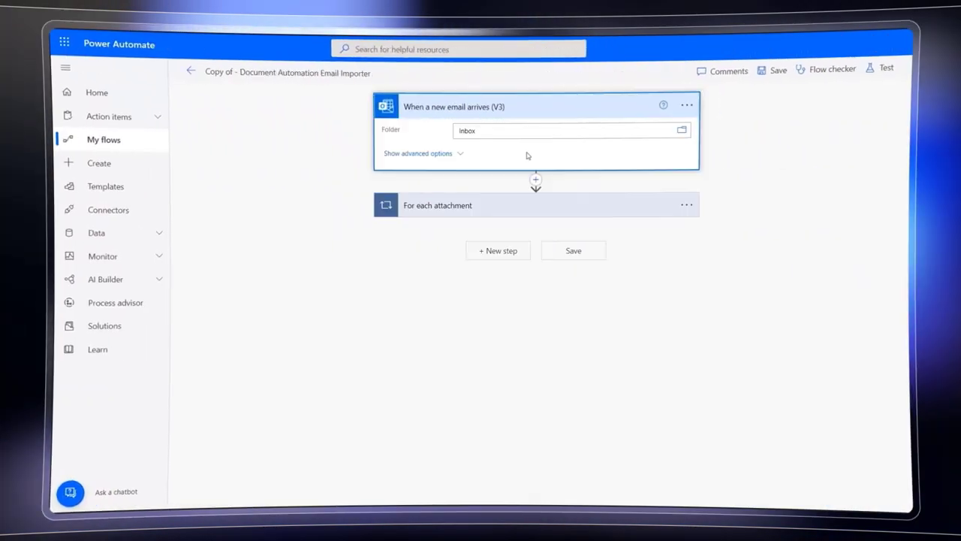
click(506, 213)
click(497, 276)
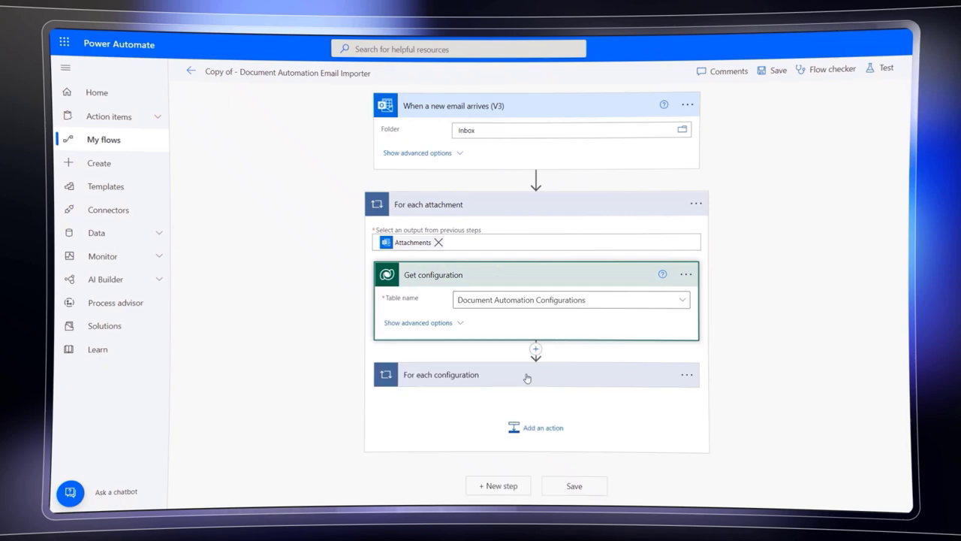
click(528, 368)
scroll(527, 377, down, 3)
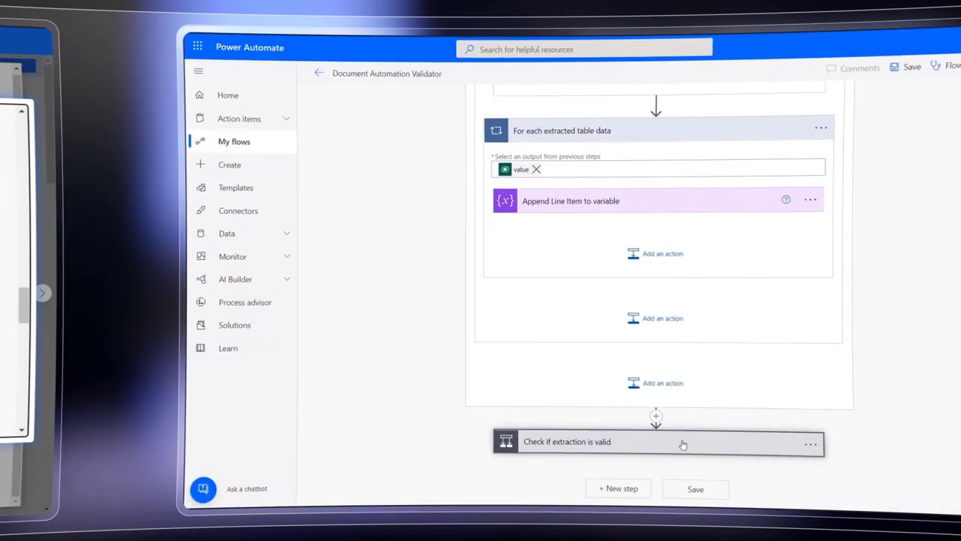
Expand the extraction-valid condition and show the attended Enter Order Data with Line Items step
click(554, 444)
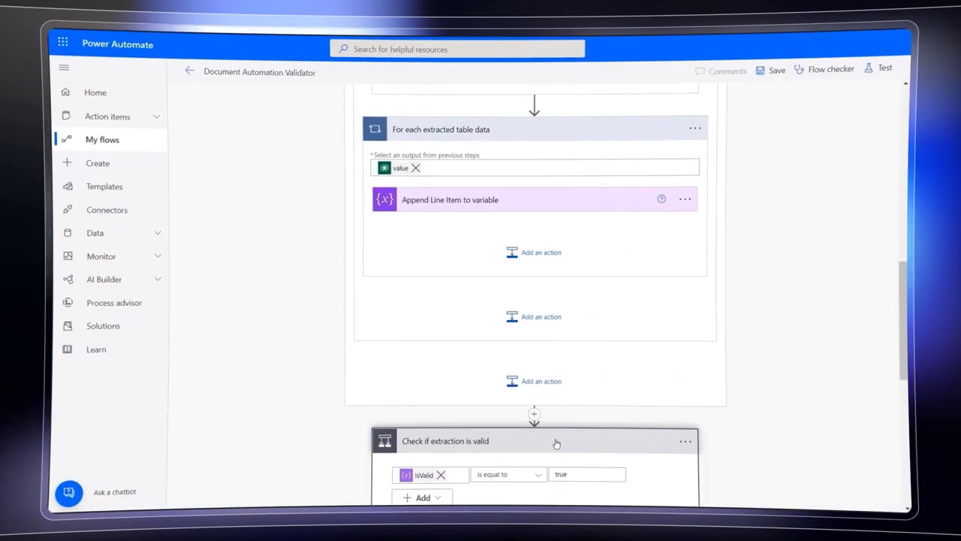
scroll(549, 433, down, 3)
scroll(549, 433, down, 2)
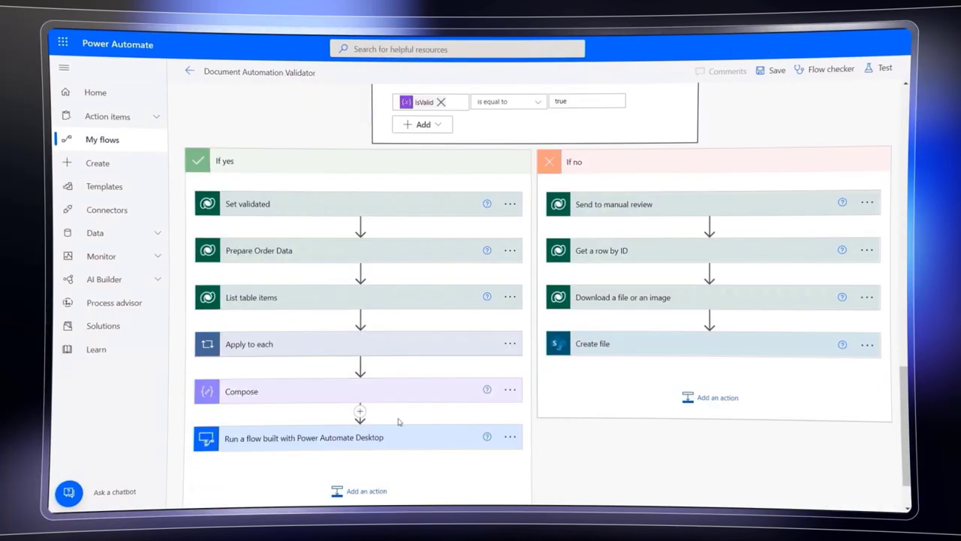
click(398, 437)
scroll(396, 435, down, 2)
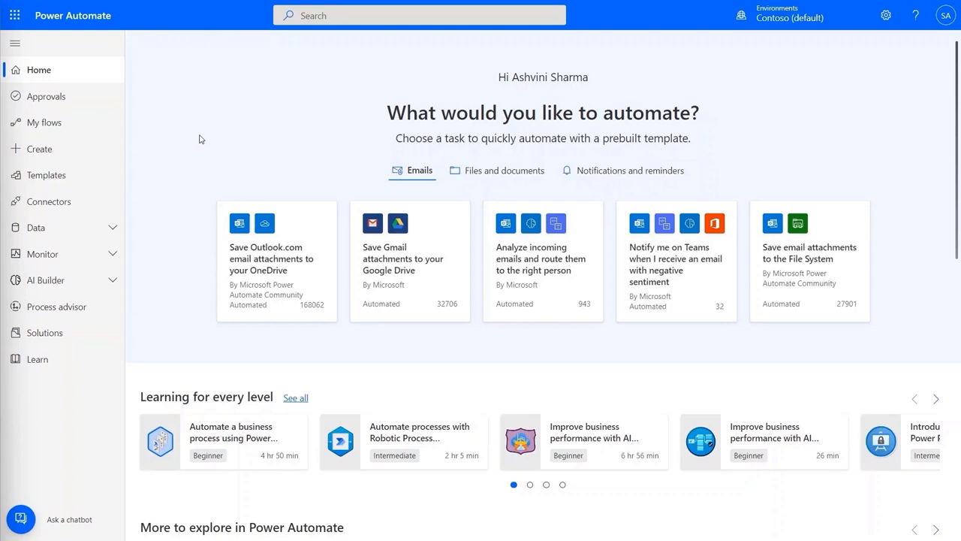
Go to Monitor > Machines and choose New machine > Group
click(67, 262)
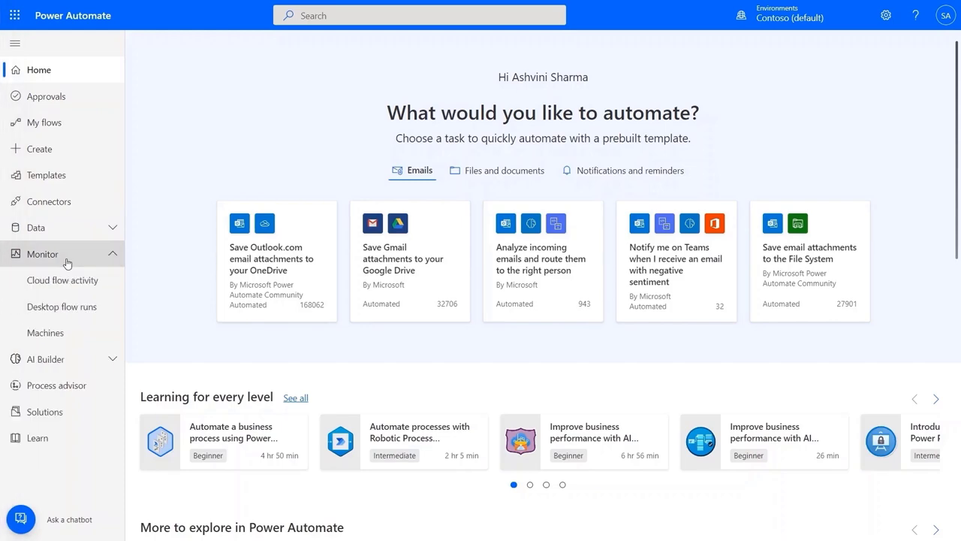
click(53, 336)
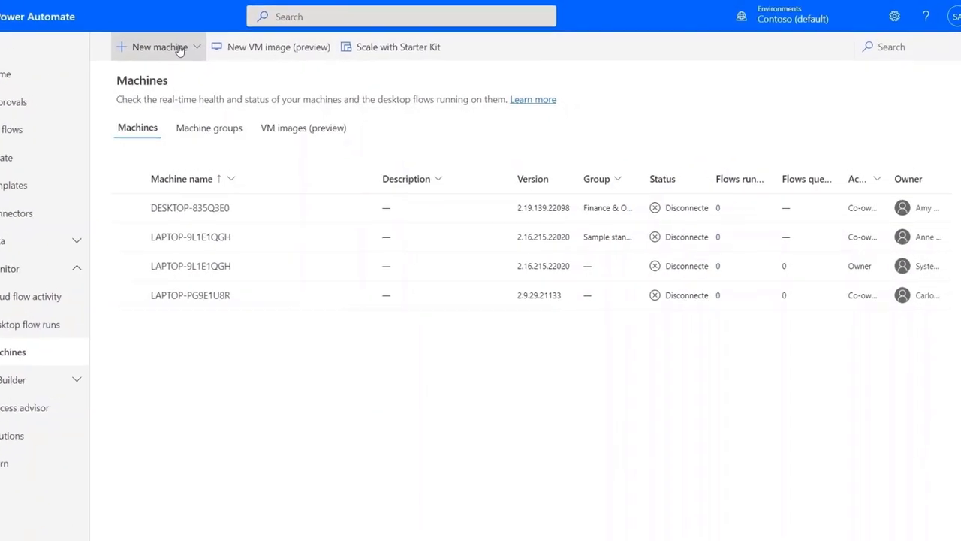
click(180, 50)
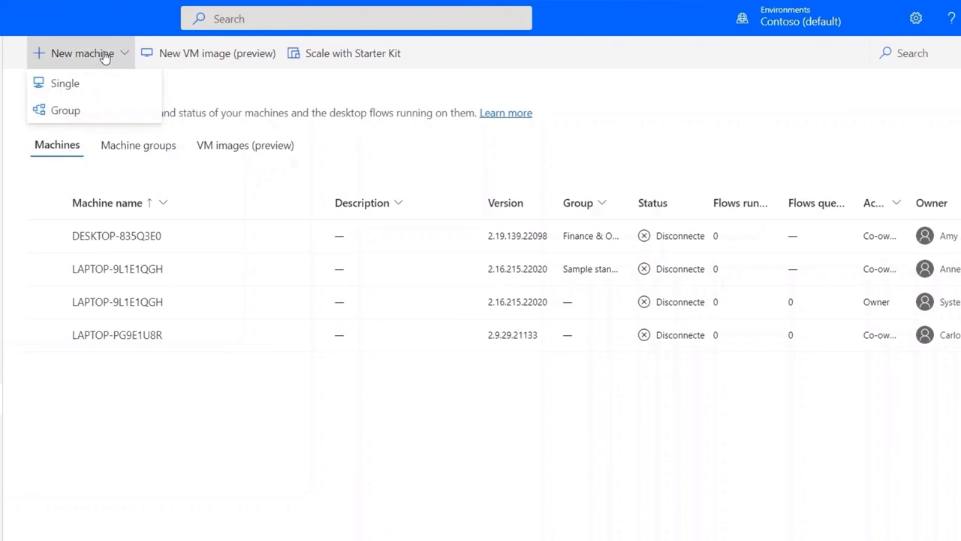
click(88, 113)
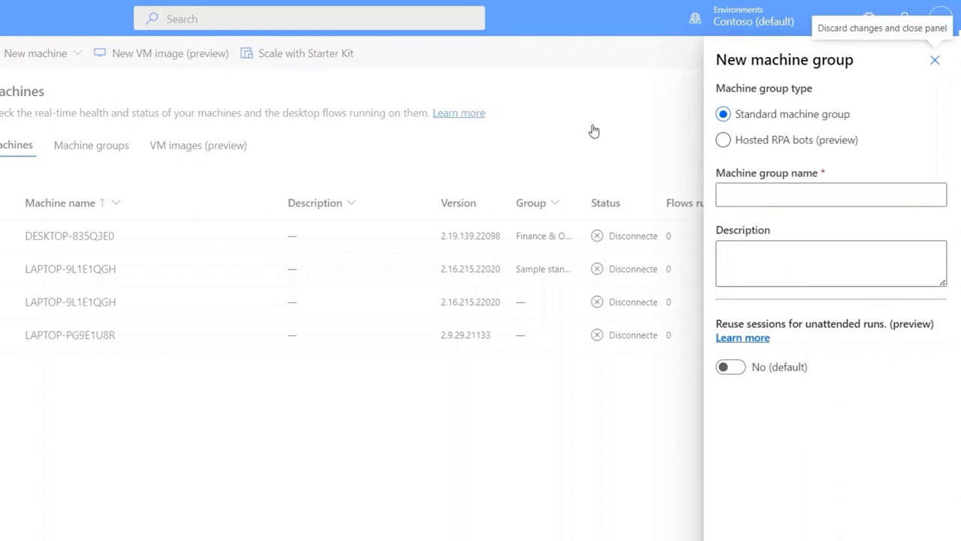
Set Hosted RPA bots, name 'Sales order bots', description 'Bots for automated processing of Sales orders', and raise max bots
click(723, 140)
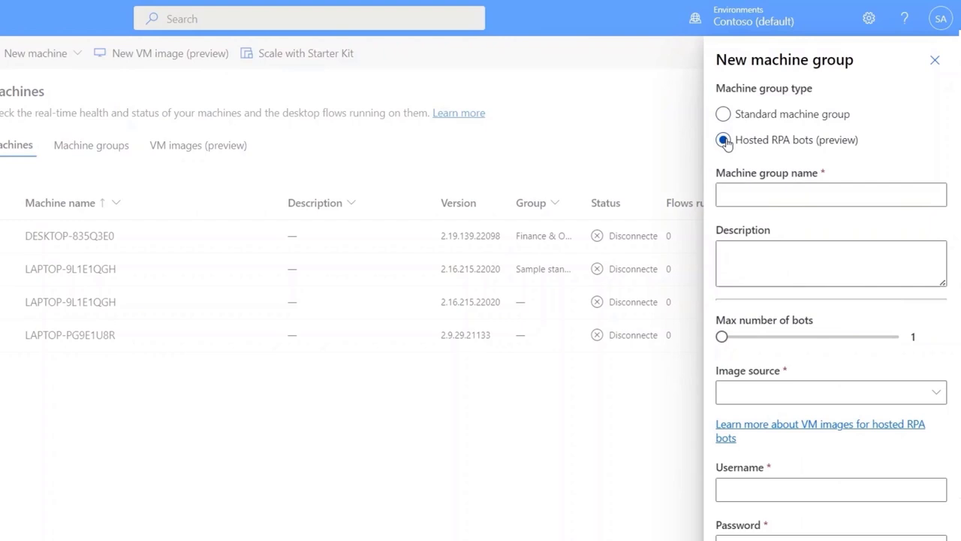
click(743, 193)
key(Tab)
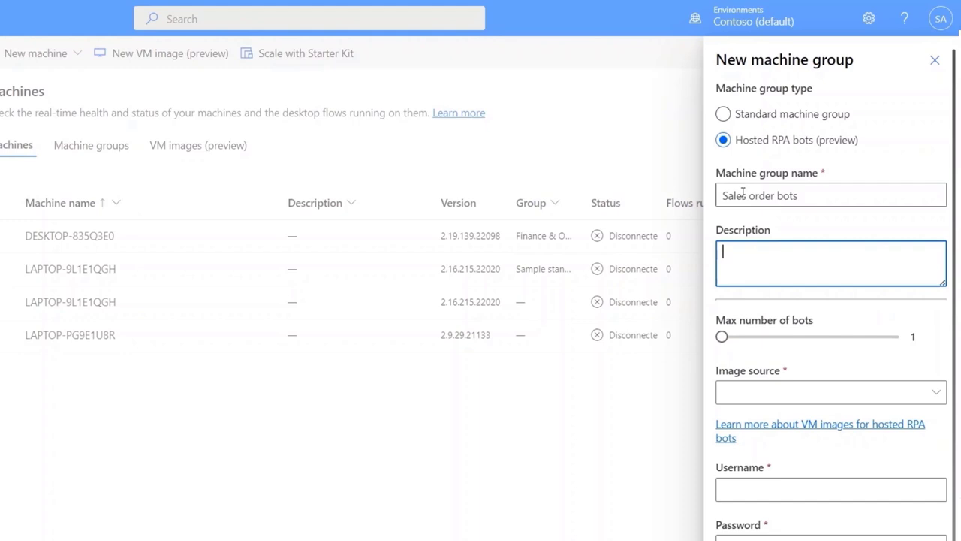
text(Bots for automated processing of Sales orders)
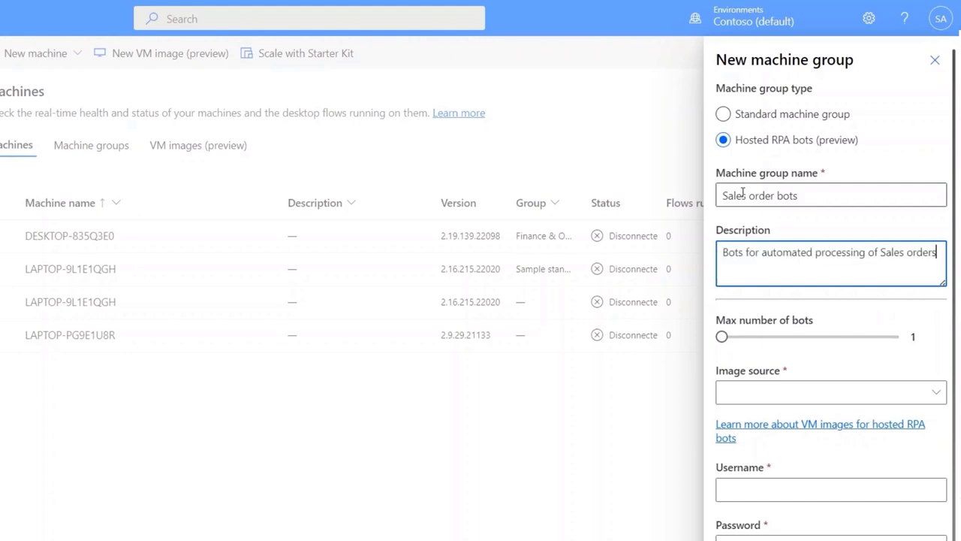
click(721, 337)
drag(792, 341, 869, 341)
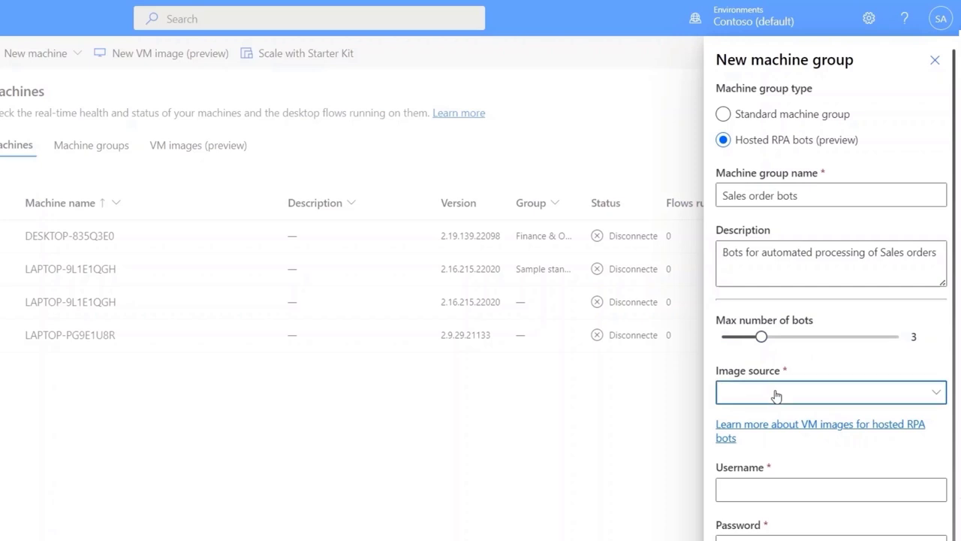
With the bot maximum at 3, bring up the Image source choices
click(776, 394)
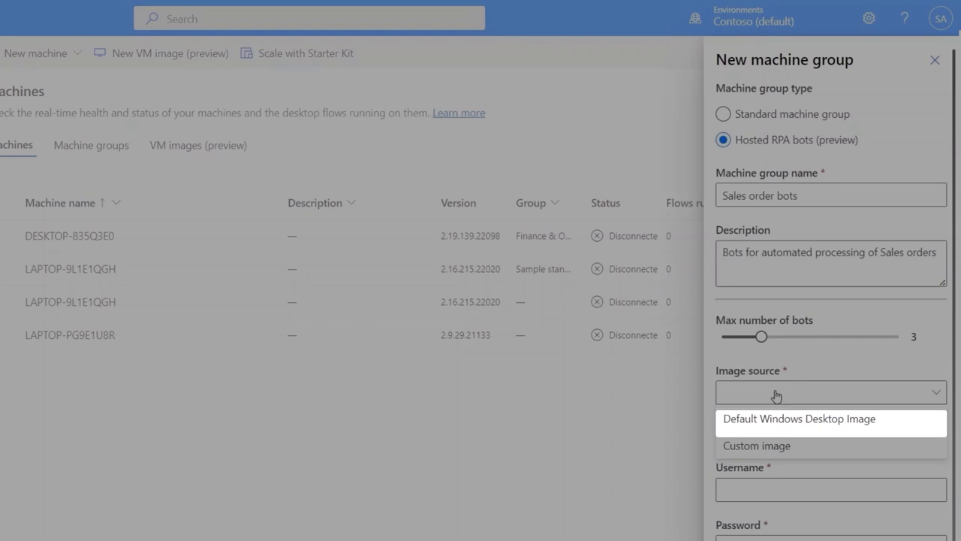
Use Default Windows Desktop Image and enter the bot account's username, password and confirmation
key(Down)
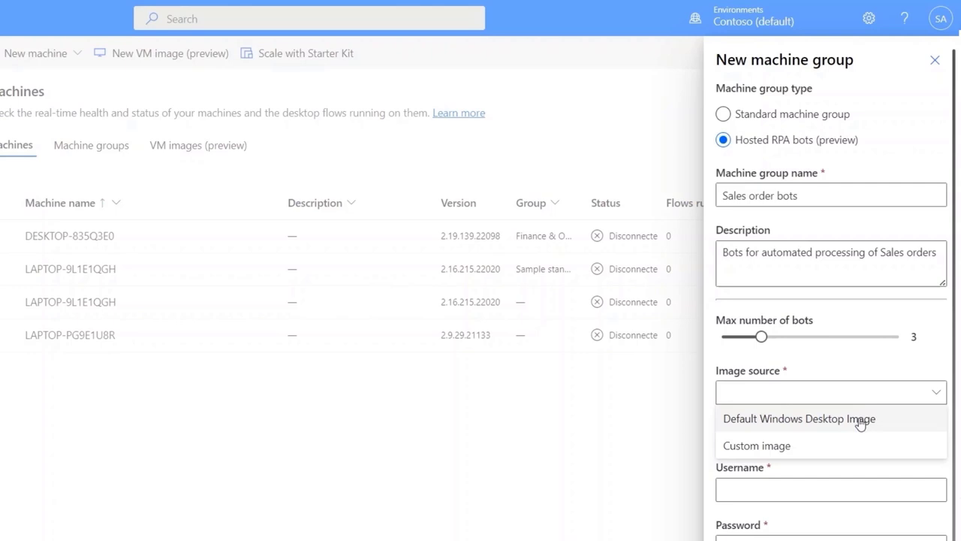
click(860, 425)
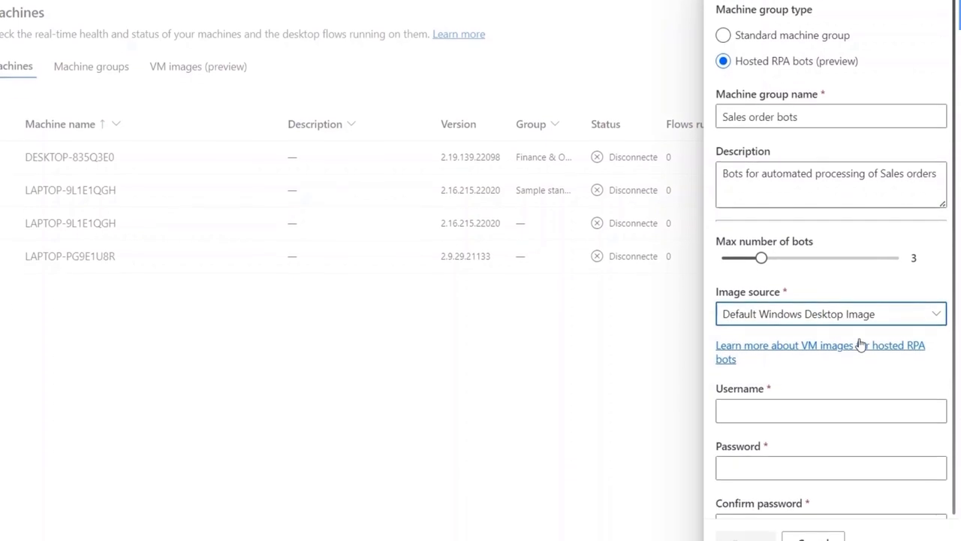
click(828, 383)
text(SalesAutomationUser)
click(767, 441)
key(ctrl+v)
scroll(768, 439, down, 1)
click(765, 443)
key(ctrl+v)
Create the group, then add a new connection reference on the Power Automate Desktop action
click(753, 515)
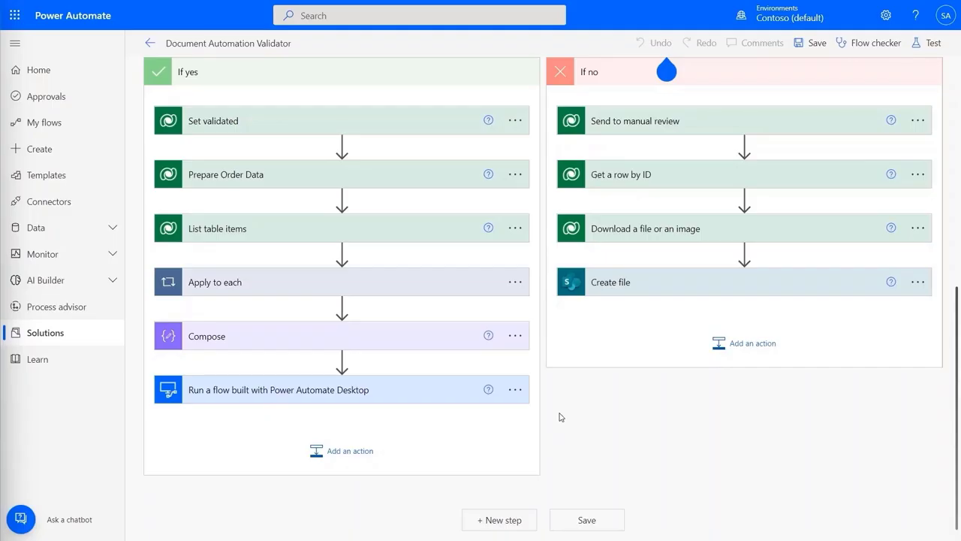
click(405, 390)
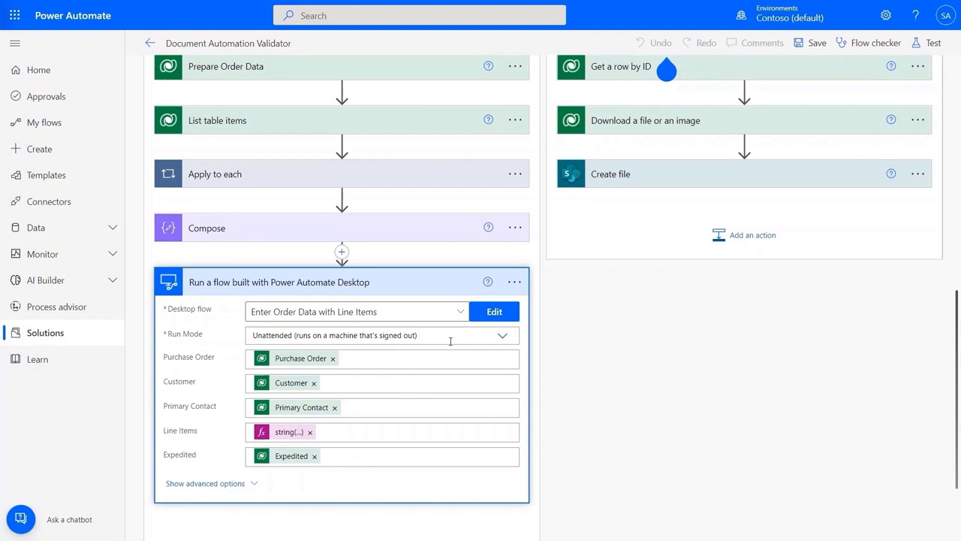
click(515, 283)
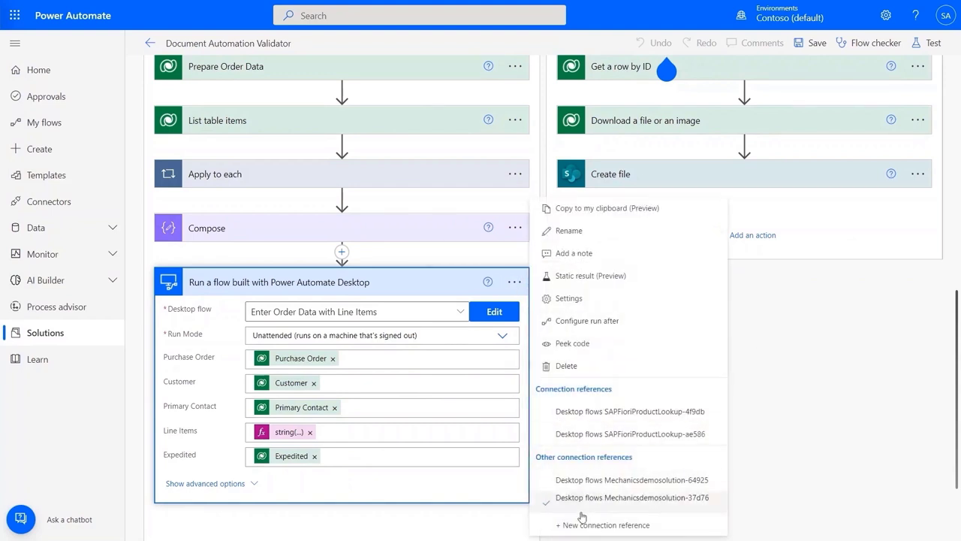
click(581, 524)
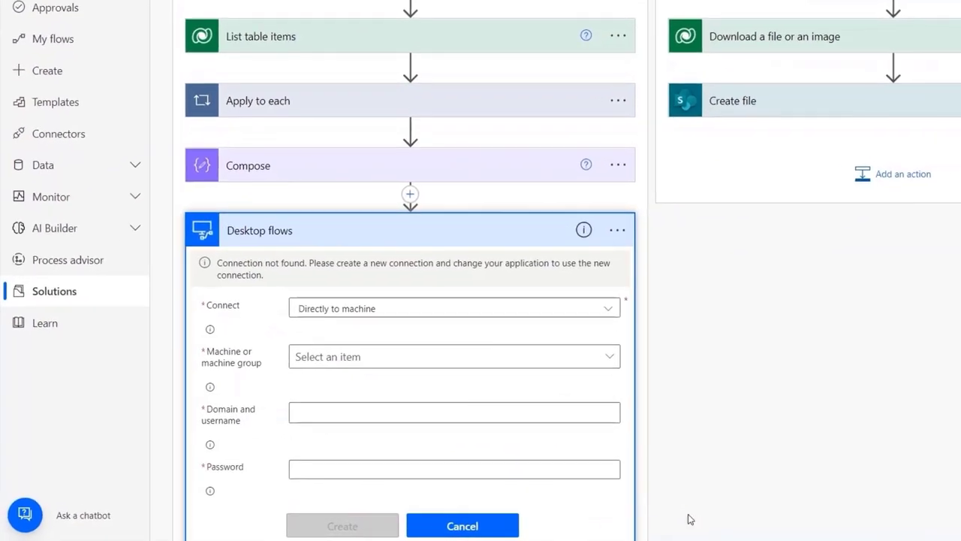
Point the connection at Sales order bots, enter the bot account's username and password, and create it
click(369, 358)
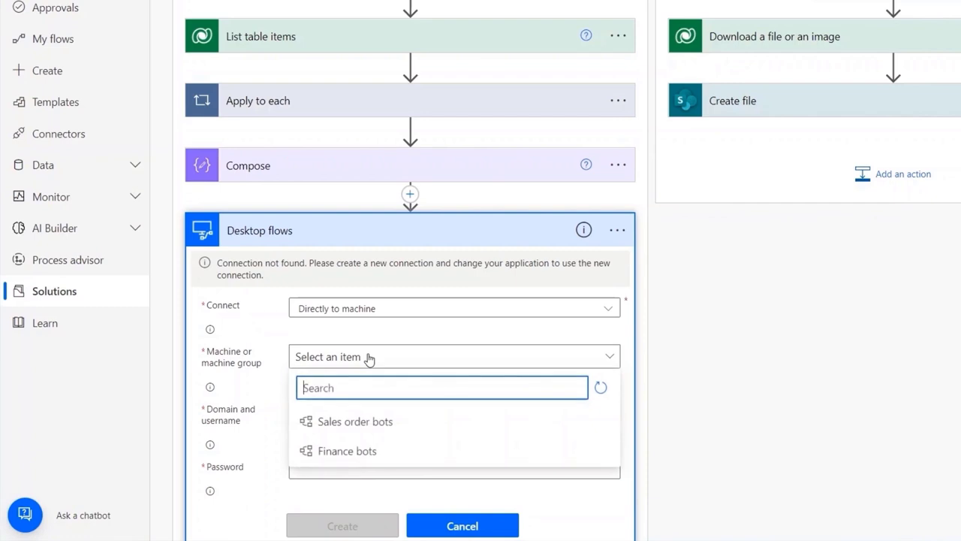
click(346, 424)
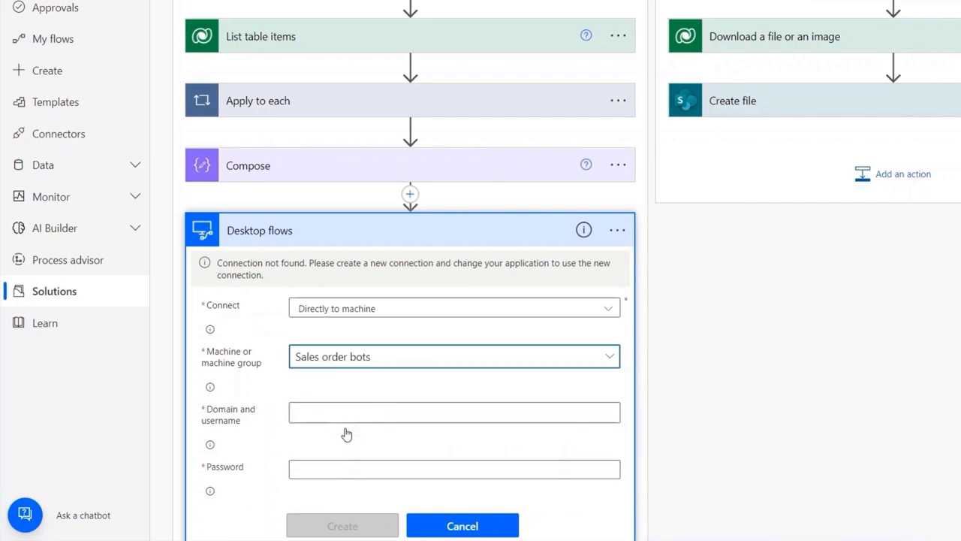
click(346, 408)
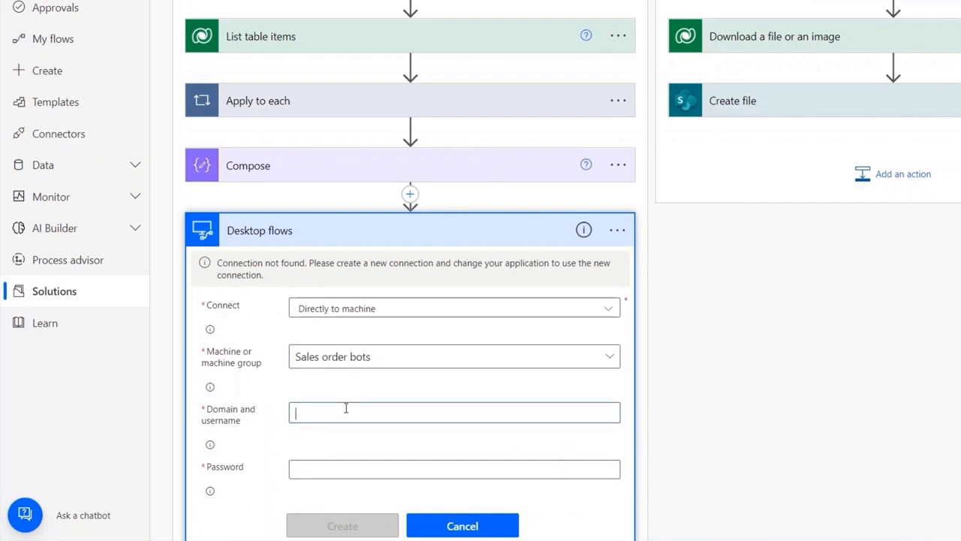
key(ctrl+v)
key(Tab)
key(ctrl+v)
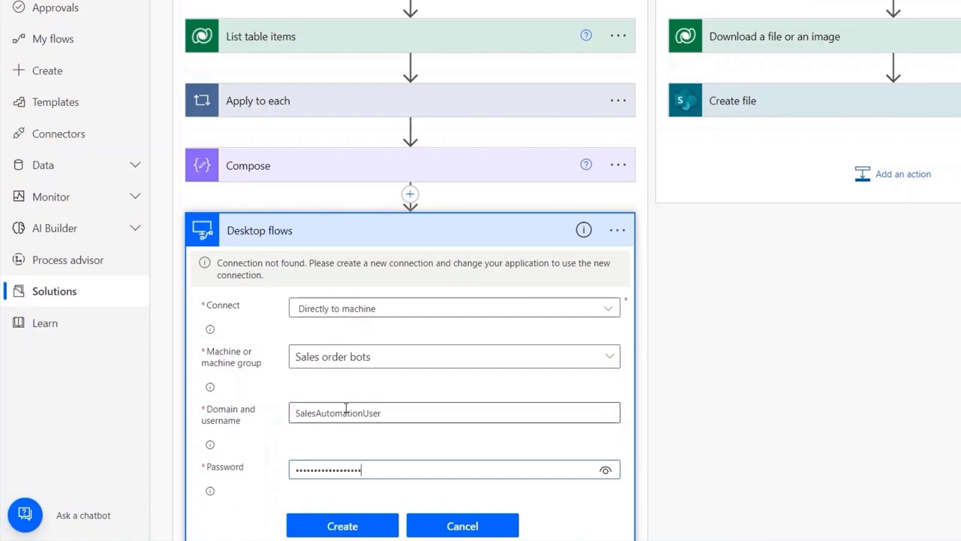
click(342, 526)
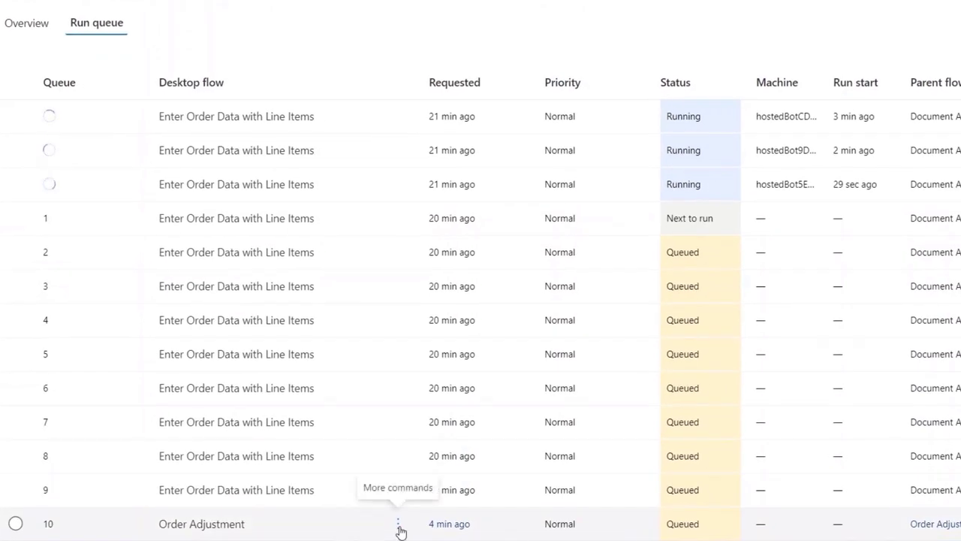
Move the queued Order Adjustment run to the top of the queue
click(398, 523)
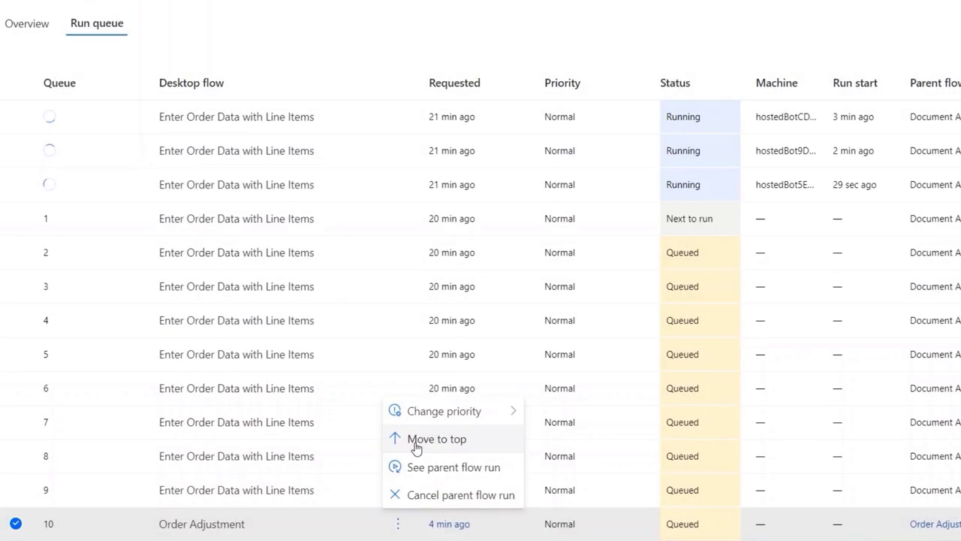
click(415, 446)
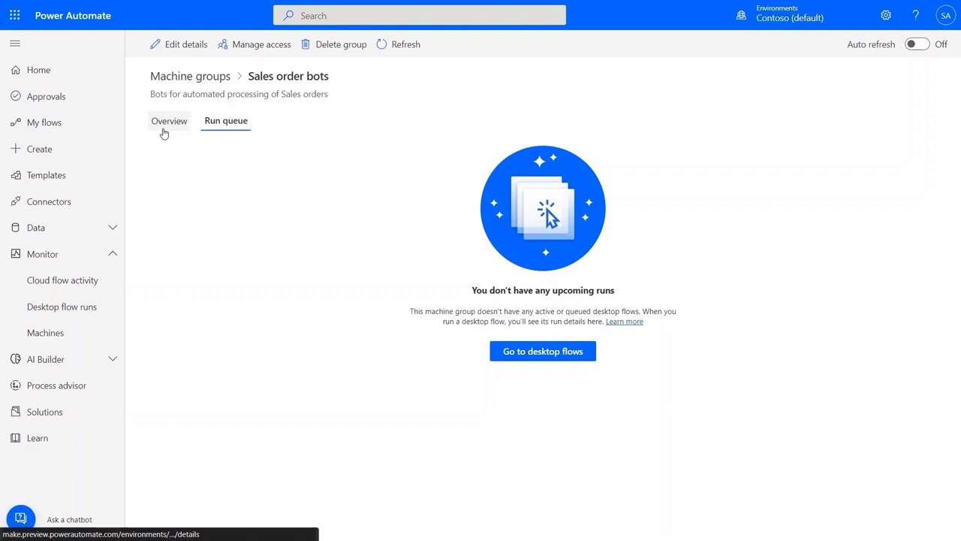
Open the Sales order bots Overview tab and list all its desktop flow runs
click(167, 121)
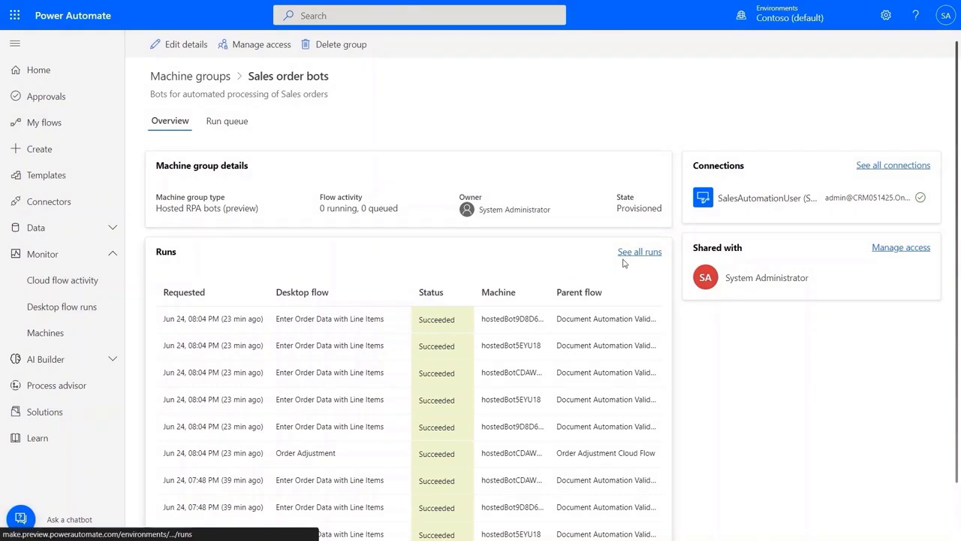
click(620, 253)
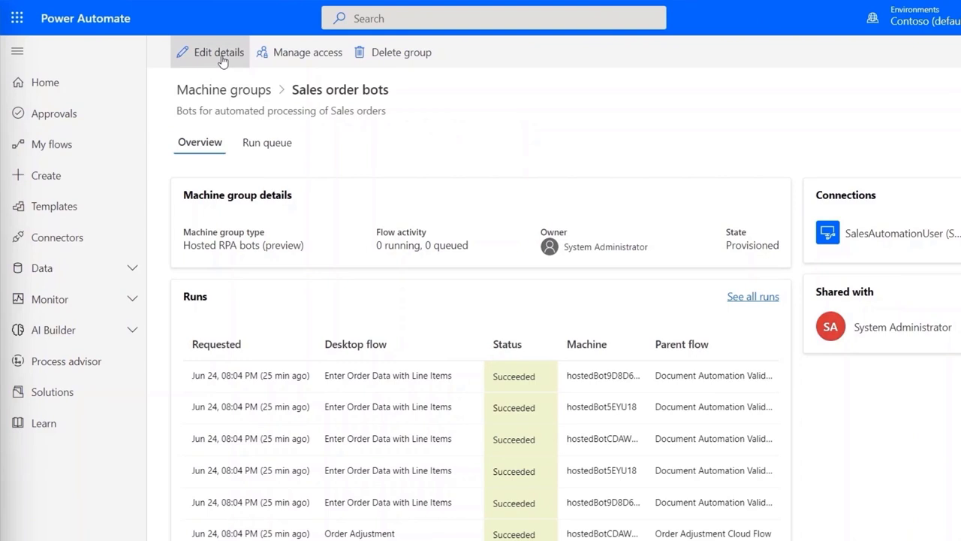
Reduce the 'Sales order bots' maximum number of bots from 3 to 1 and save
click(220, 54)
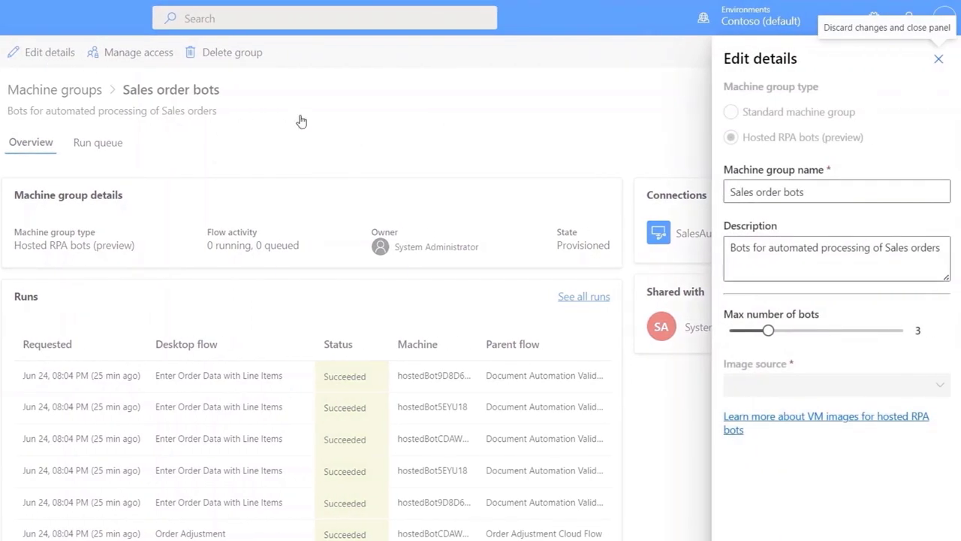
drag(768, 332, 730, 331)
click(783, 522)
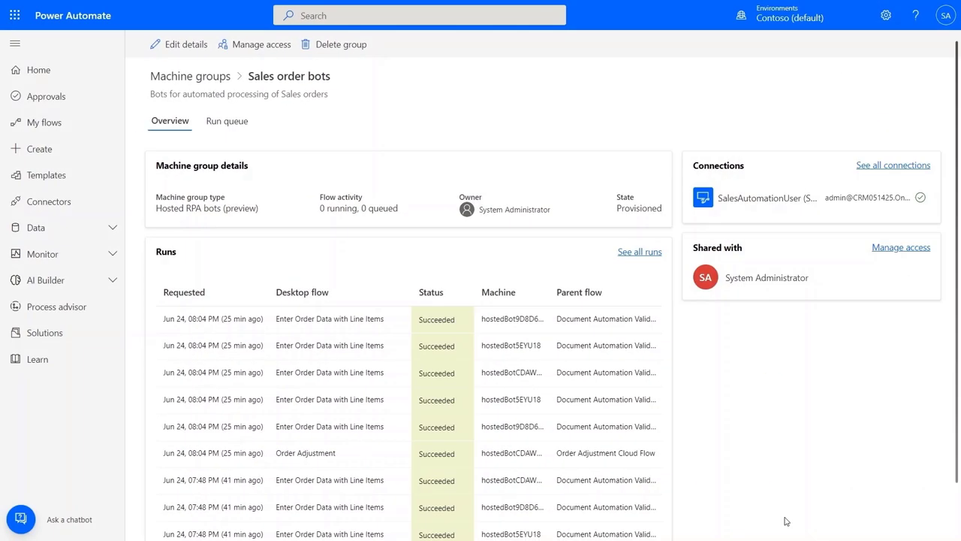